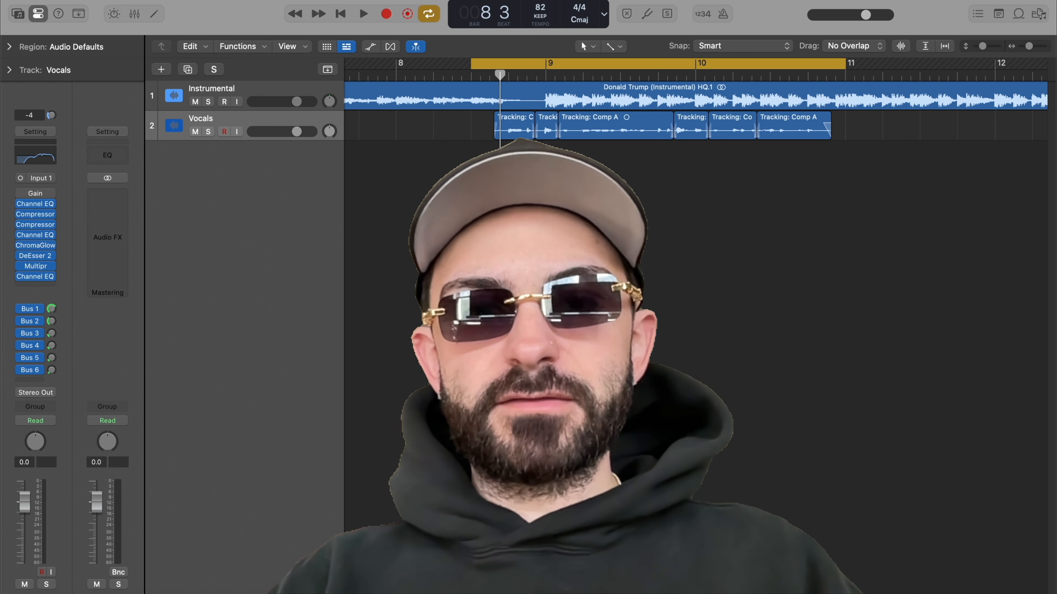
Step: Bypass all plugin inserts on the Vocals channel and play back the section to hear the dry vocal
{"action": "key", "text": "space"}
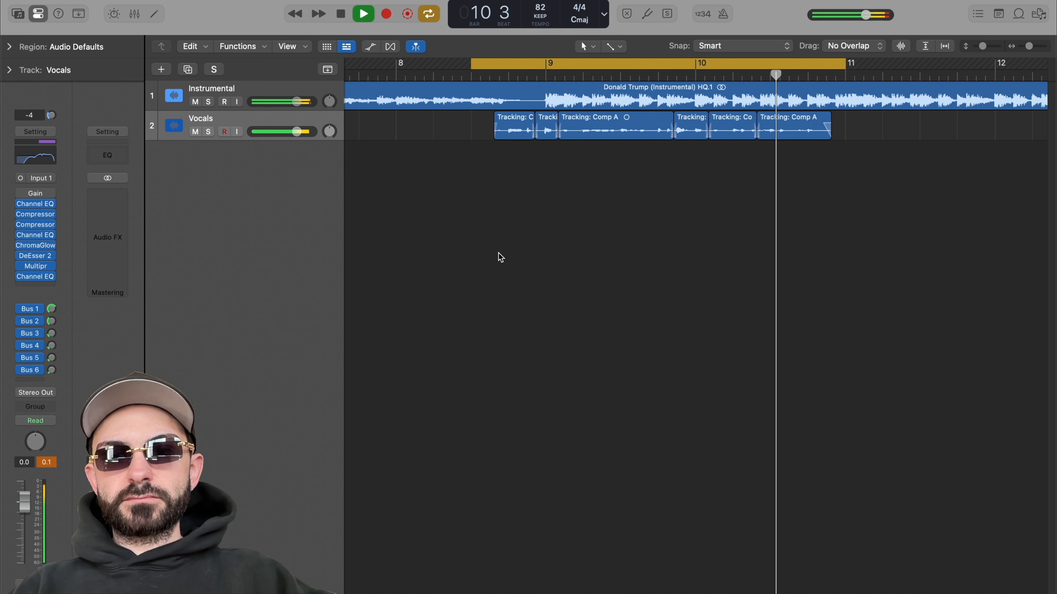
{"action": "key", "text": "space"}
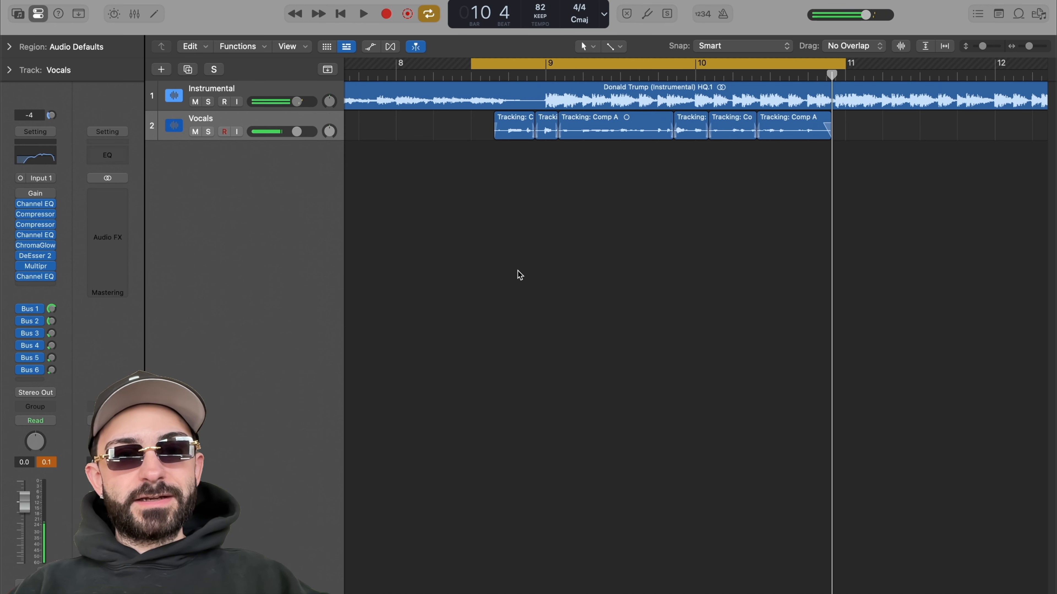
{"action": "left_click_drag", "start_coordinate": [20, 205], "coordinate": [21, 368]}
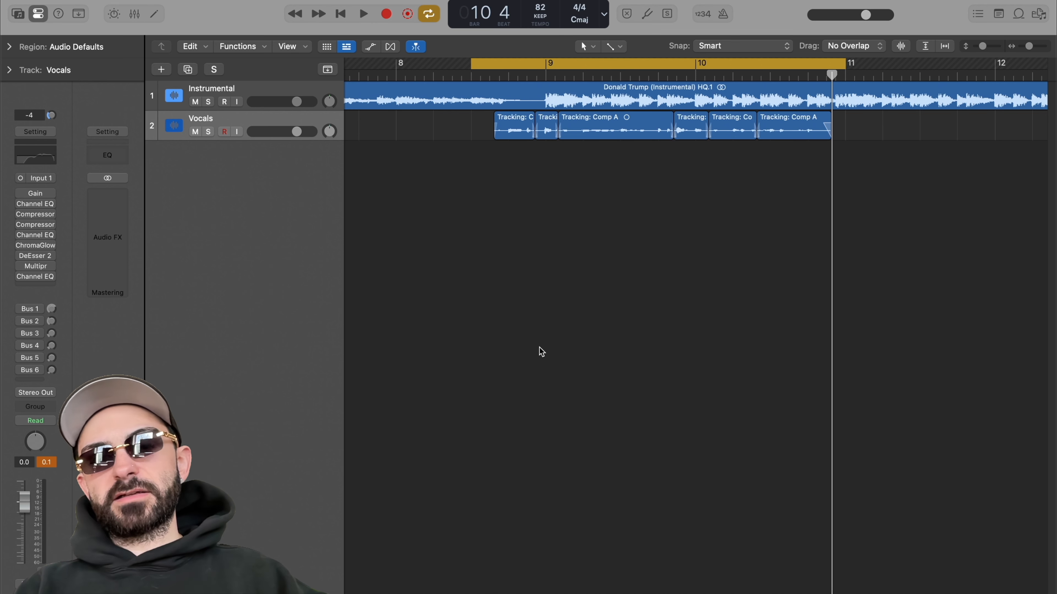
{"action": "key", "text": "space"}
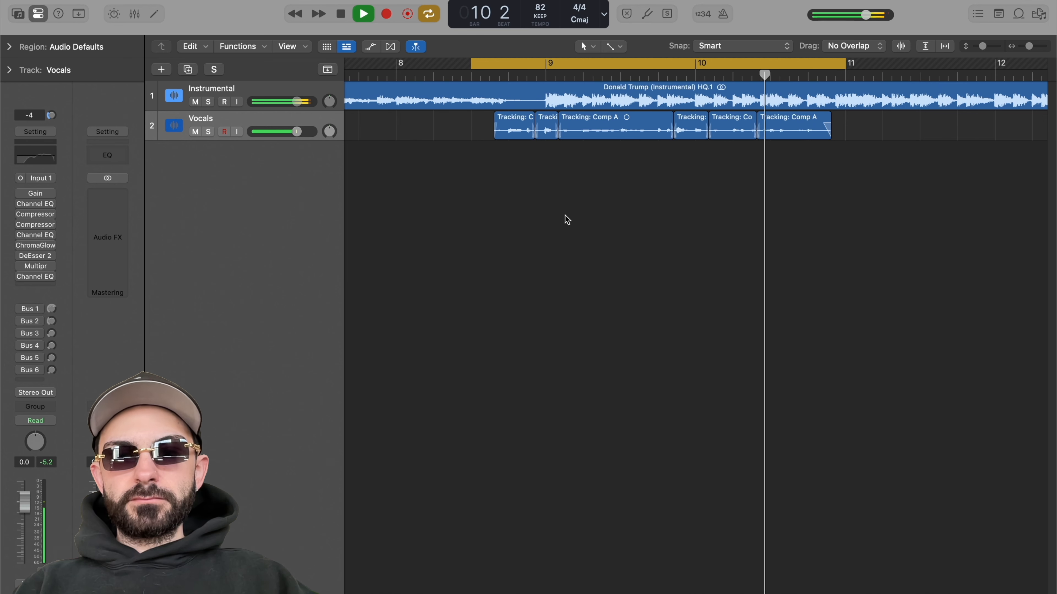
{"action": "key", "text": "space"}
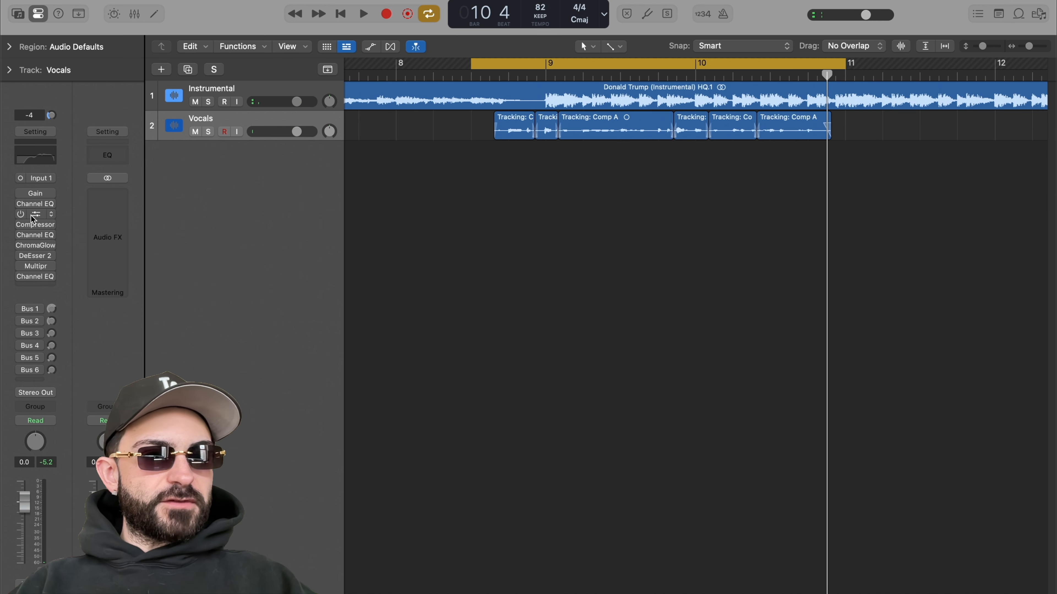
Step: Open the Gain plugin on the Vocals channel and inspect its settings before closing it
{"action": "left_click", "coordinate": [36, 194]}
{"action": "left_click_drag", "start_coordinate": [474, 143], "coordinate": [553, 186]}
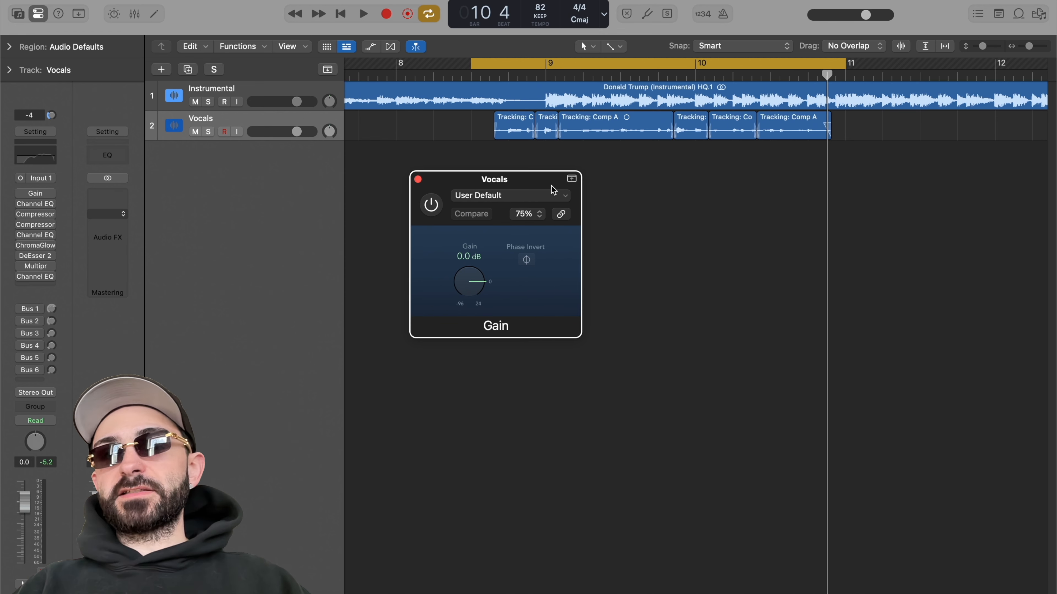
{"action": "mouse_move", "coordinate": [472, 282]}
{"action": "left_mouse_down"}
{"action": "mouse_move", "coordinate": [473, 296]}
{"action": "mouse_move", "coordinate": [472, 282]}
{"action": "left_mouse_up"}
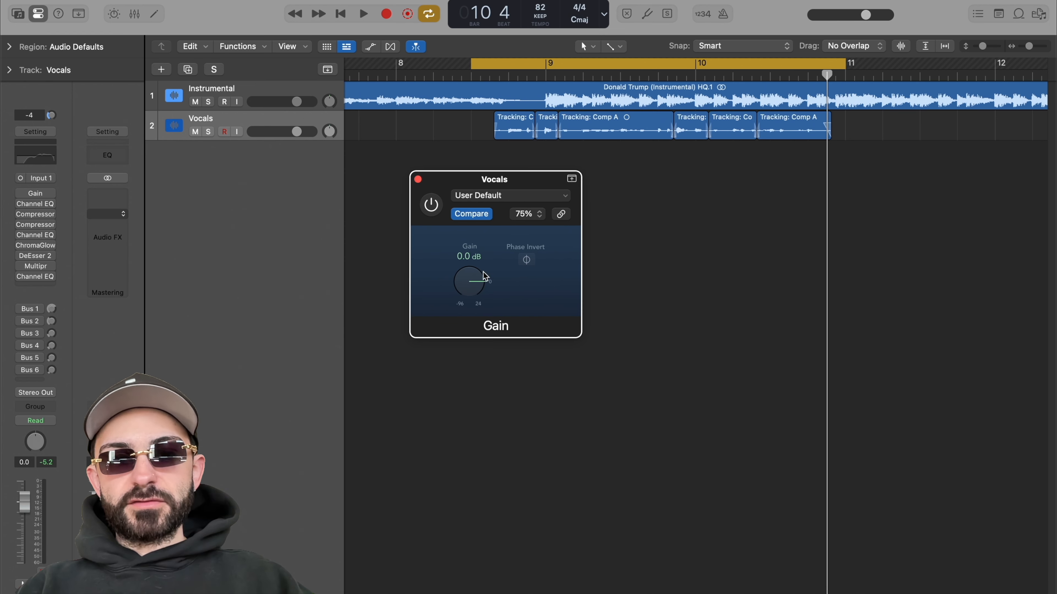
{"action": "left_click", "coordinate": [418, 179]}
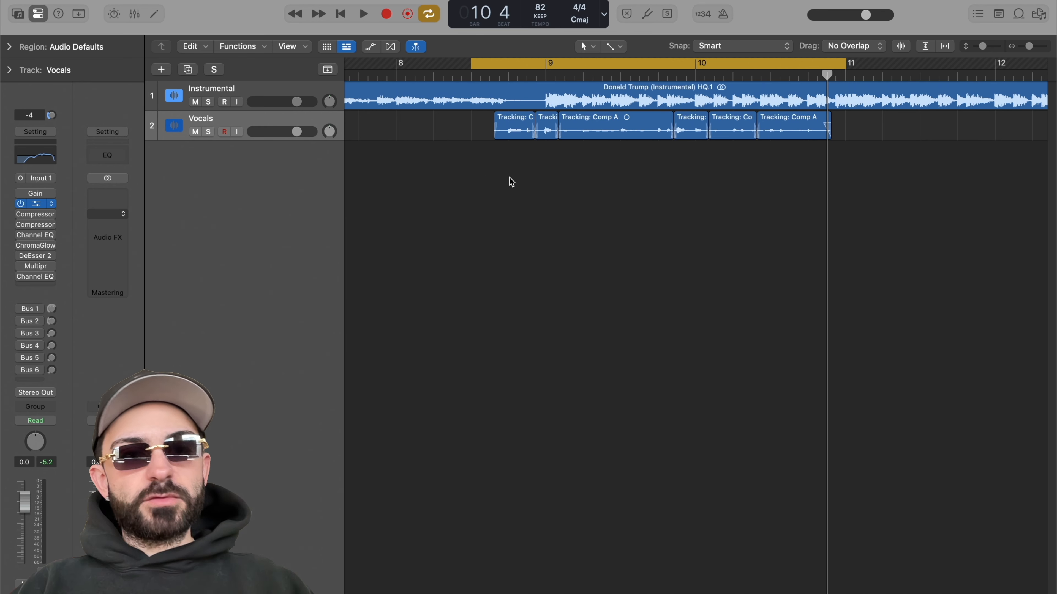
Step: Re-enable the first Channel EQ on the vocals, open it and audition the section with playback
{"action": "left_click_drag", "start_coordinate": [672, 168], "coordinate": [644, 161]}
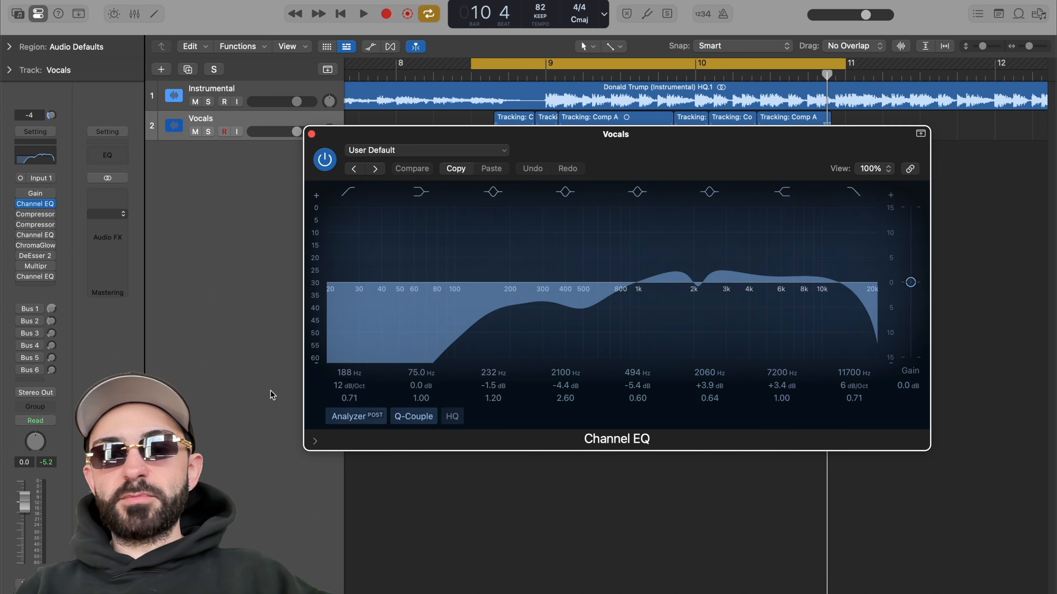
{"action": "left_click_drag", "start_coordinate": [657, 147], "coordinate": [630, 148]}
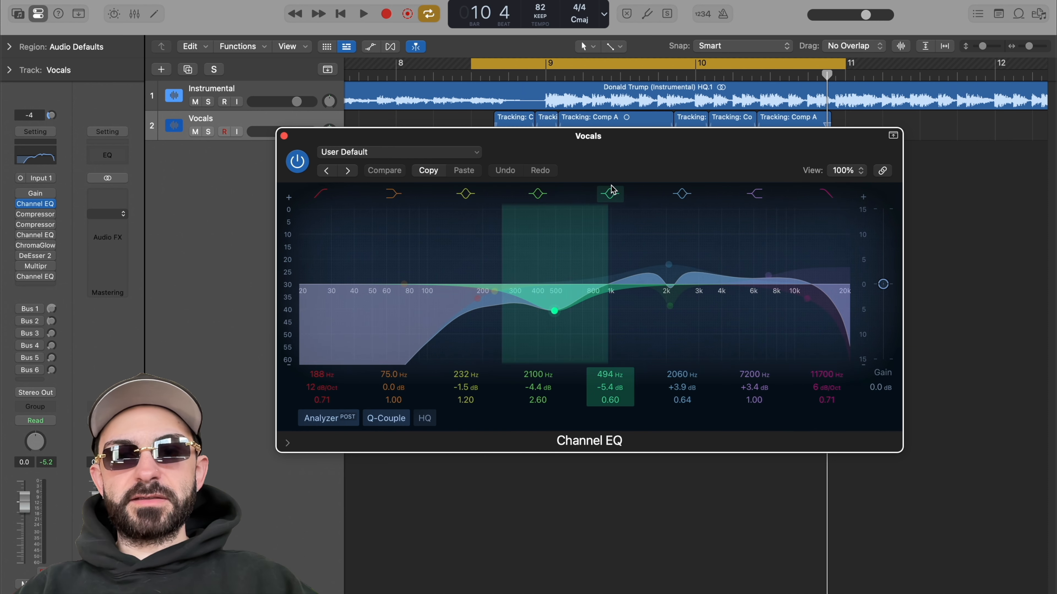
{"action": "key", "text": "space"}
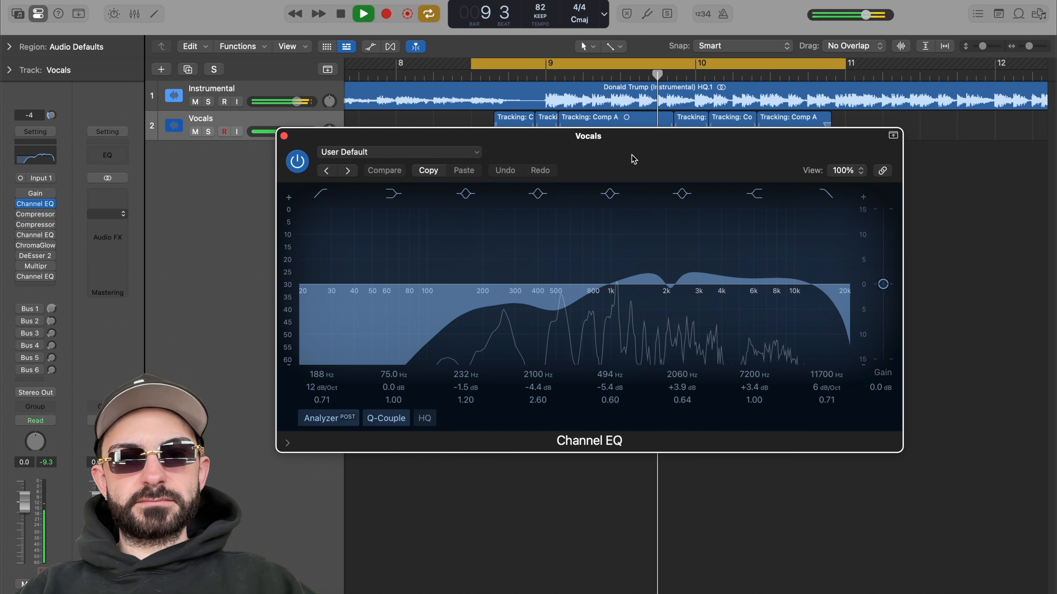
{"action": "key", "text": "space"}
{"action": "left_click", "coordinate": [284, 137]}
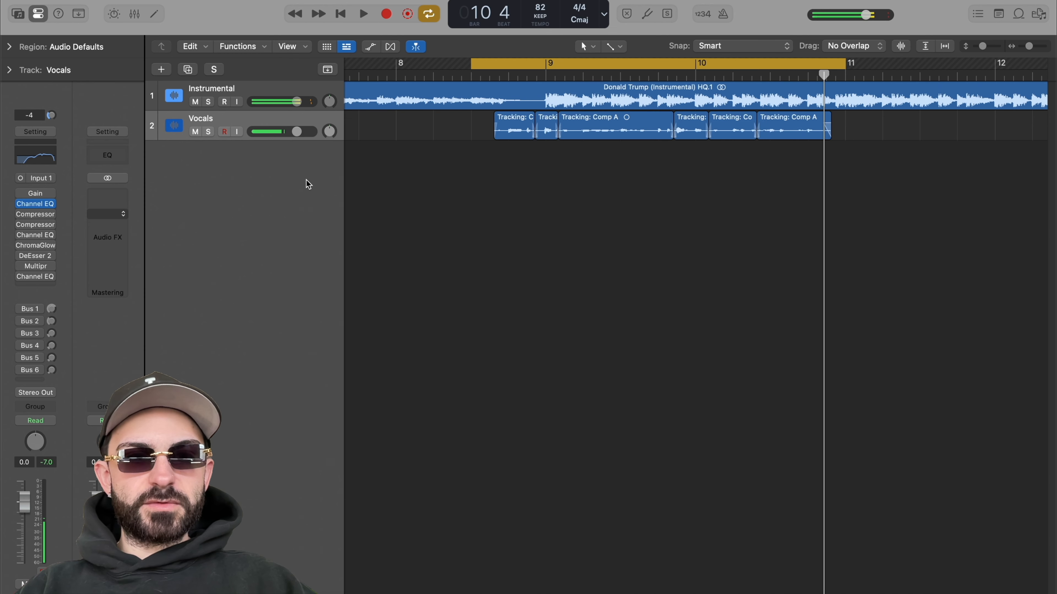
Step: Re-enable the first Compressor (Studio FET) on the vocals, open it and audition the section
{"action": "mouse_move", "coordinate": [33, 215]}
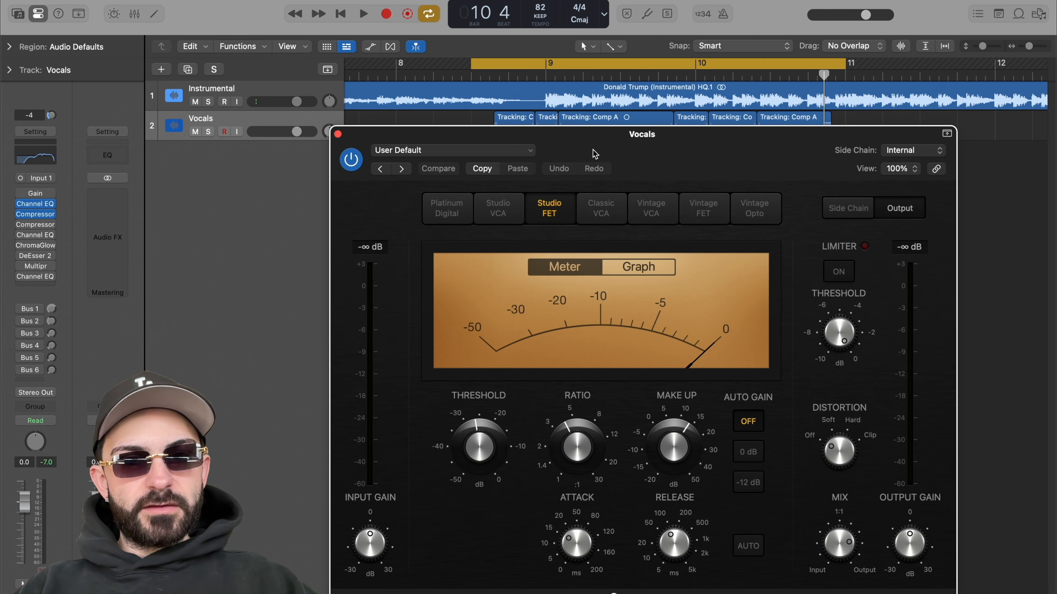
{"action": "left_click_drag", "start_coordinate": [619, 158], "coordinate": [569, 113]}
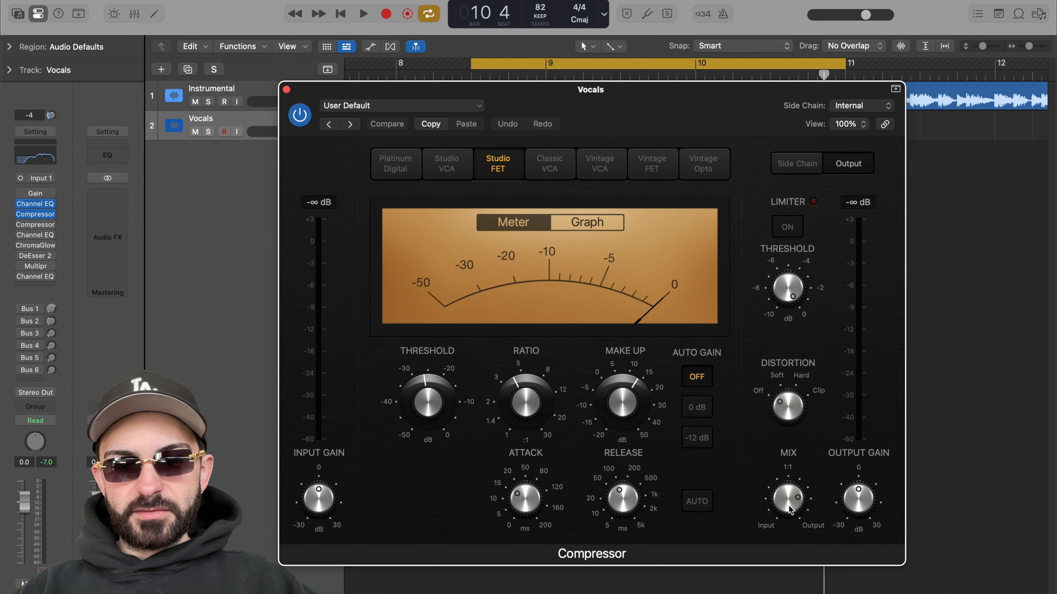
{"action": "left_click_drag", "start_coordinate": [662, 113], "coordinate": [665, 94]}
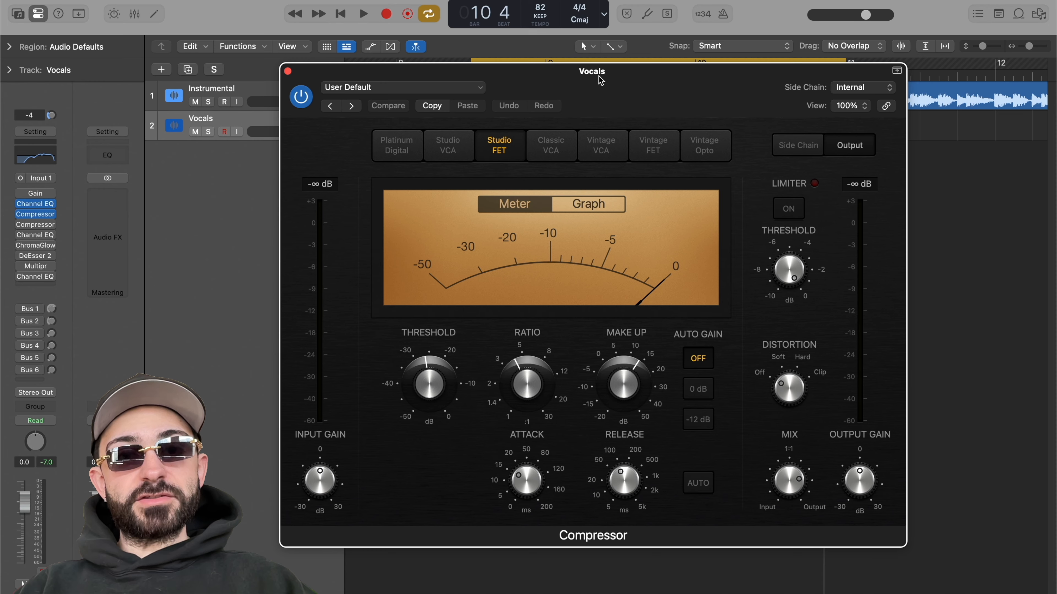
{"action": "left_click_drag", "start_coordinate": [600, 79], "coordinate": [605, 82]}
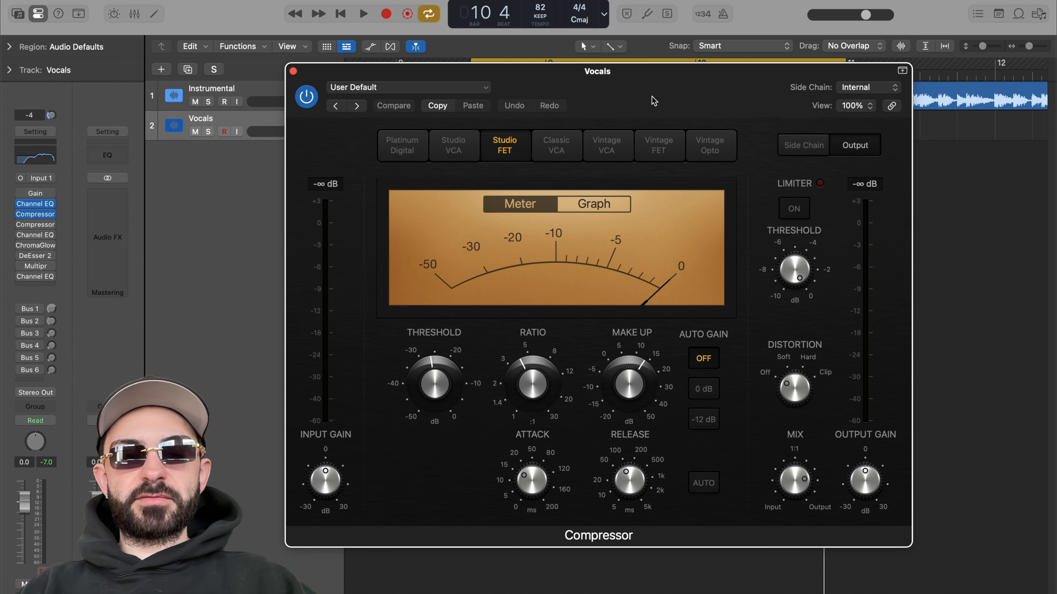
{"action": "key", "text": "space"}
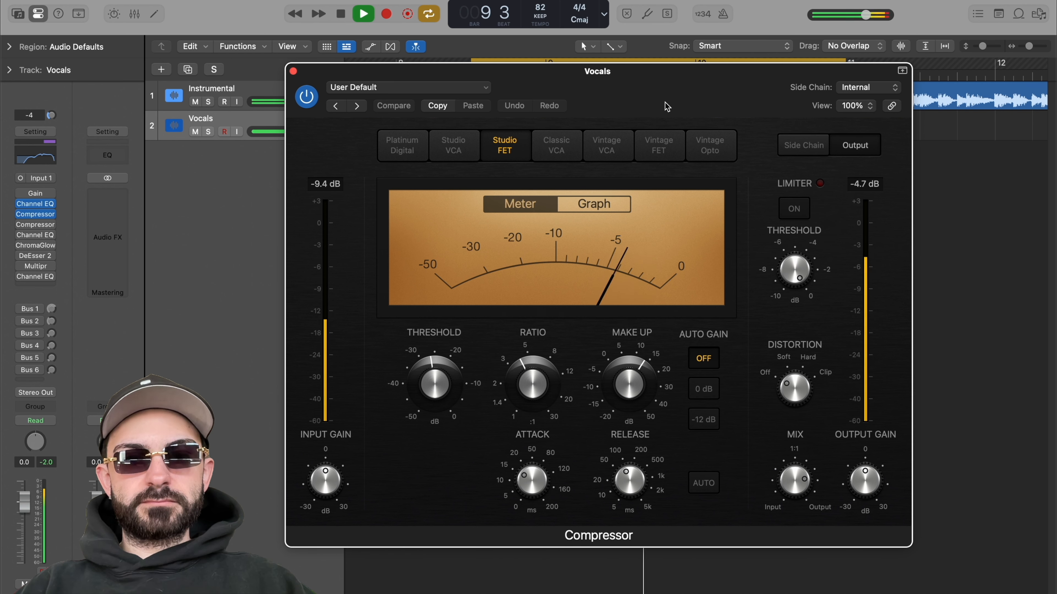
{"action": "key", "text": "space"}
{"action": "left_click", "coordinate": [293, 71]}
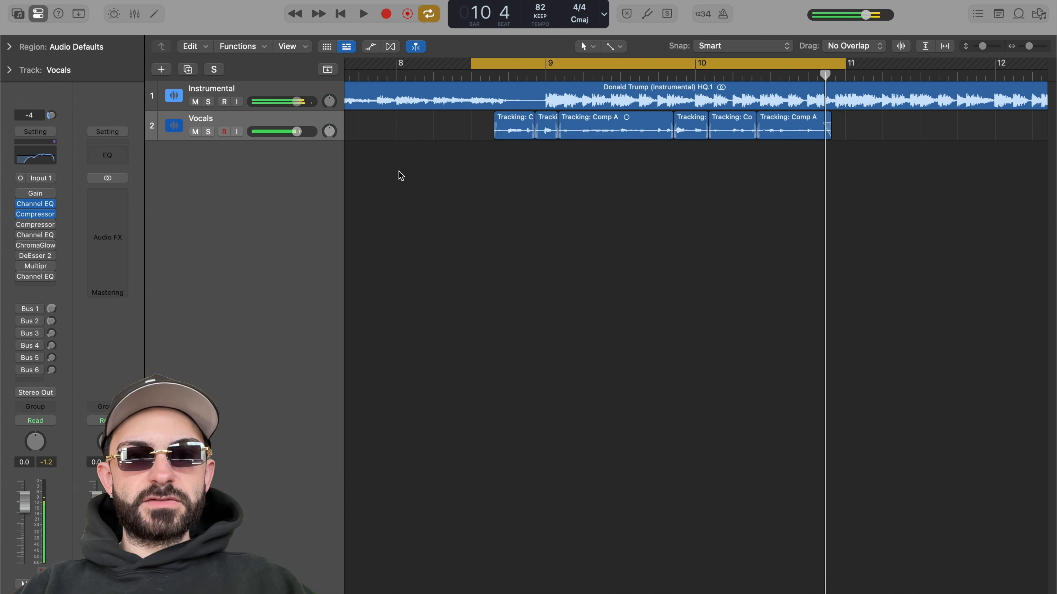
Step: Re-enable the second Compressor (Vintage Opto) on the vocals, open it and audition the section
{"action": "mouse_move", "coordinate": [21, 225]}
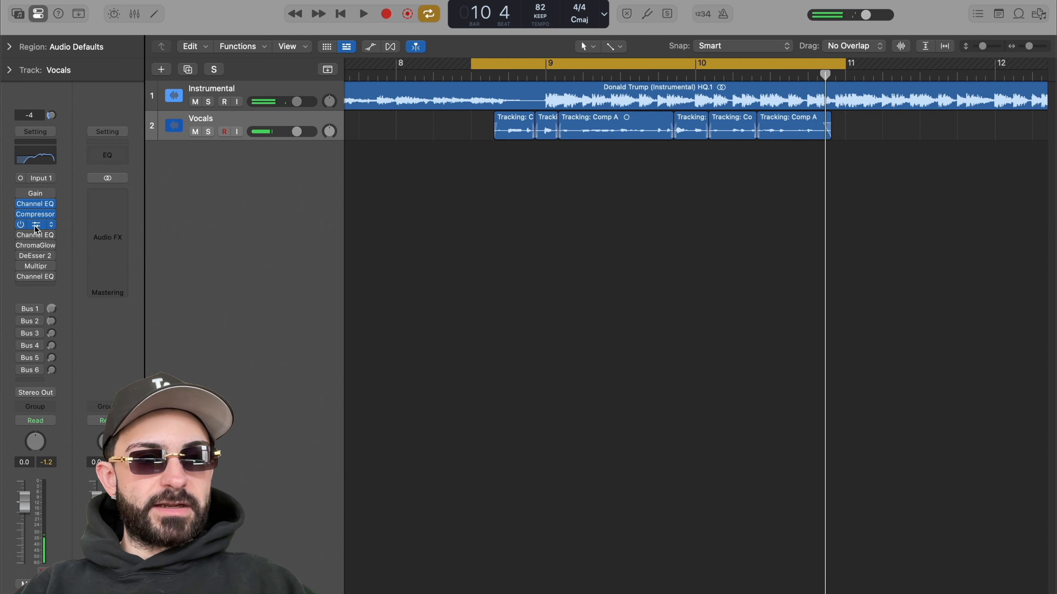
{"action": "left_click_drag", "start_coordinate": [599, 145], "coordinate": [532, 96]}
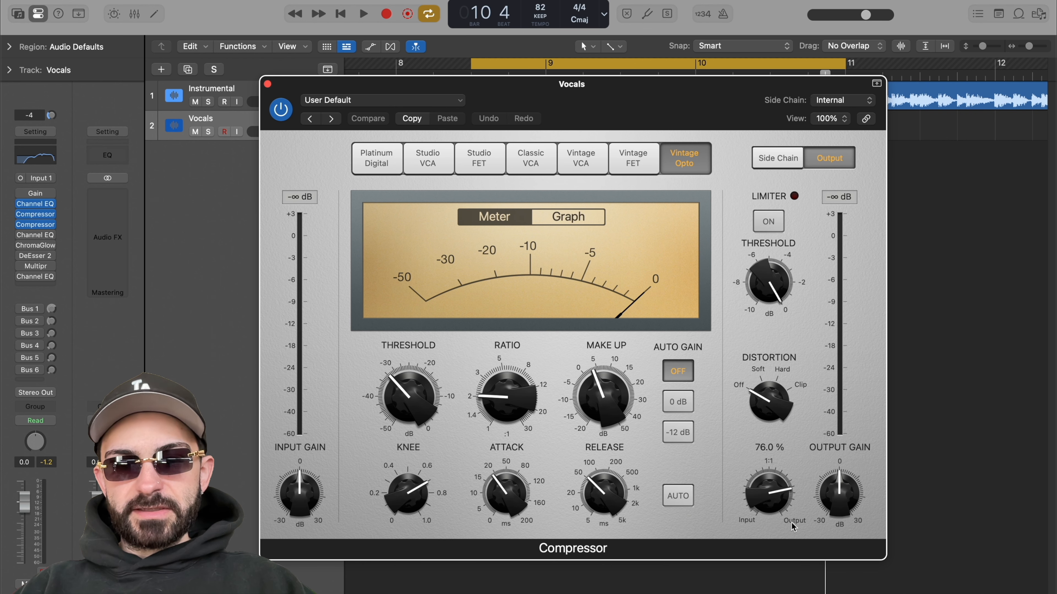
{"action": "left_click_drag", "start_coordinate": [605, 304], "coordinate": [626, 294]}
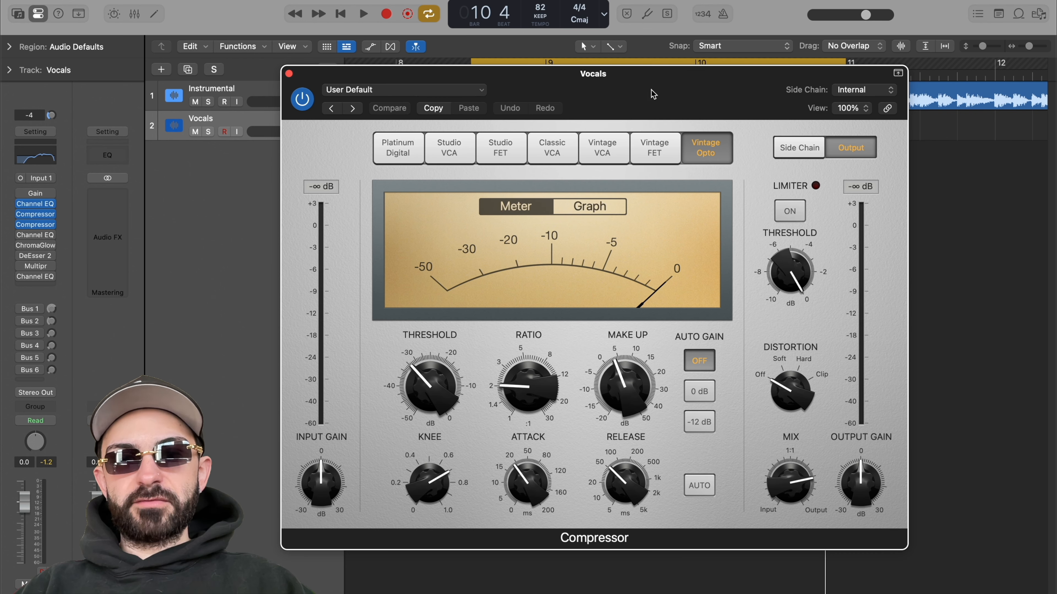
{"action": "key", "text": "space"}
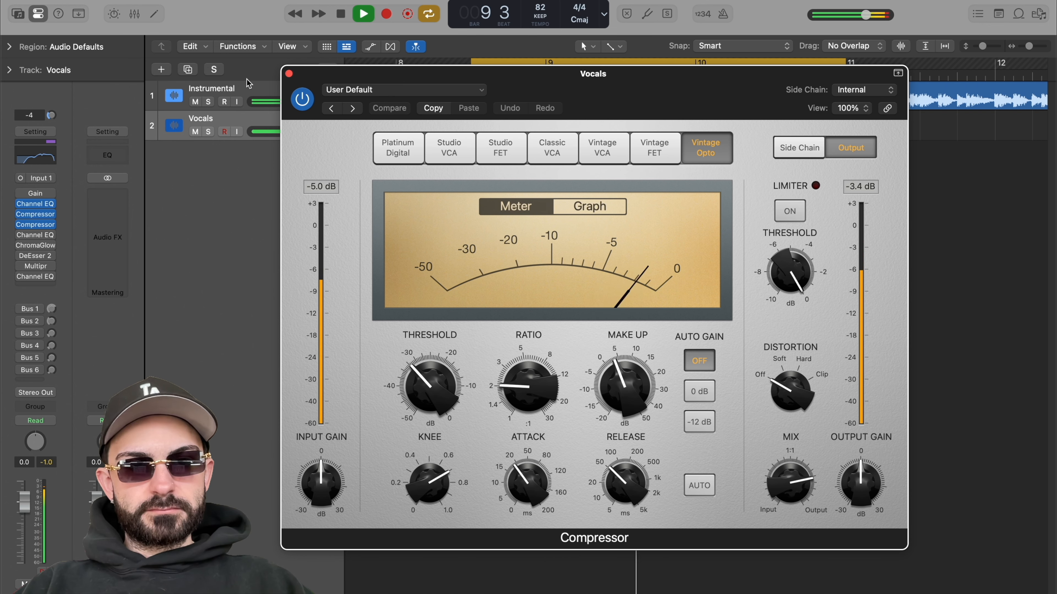
{"action": "key", "text": "space"}
{"action": "left_click", "coordinate": [289, 74]}
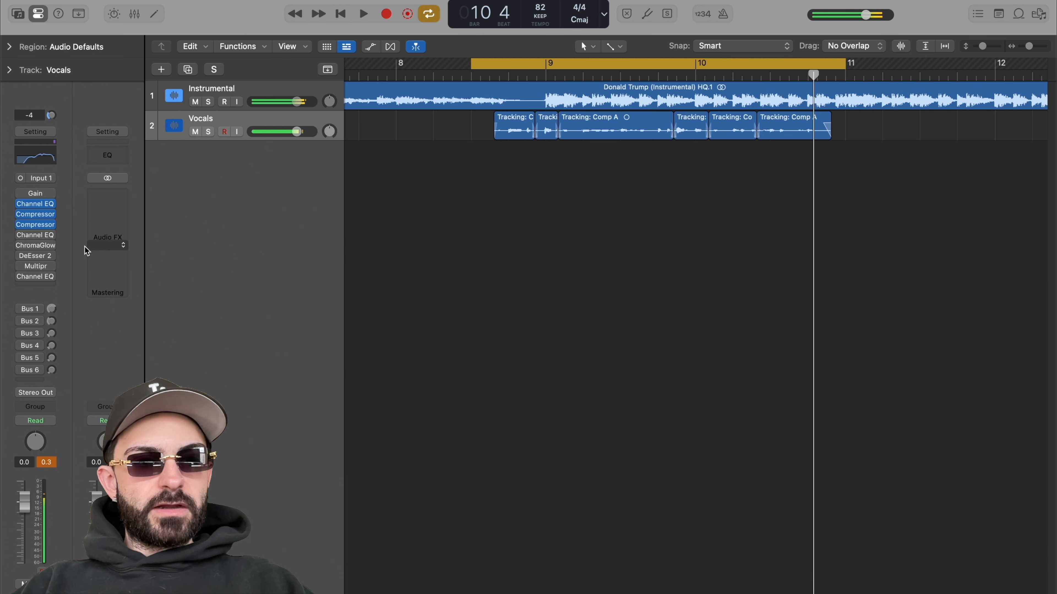
Step: Re-enable the second Channel EQ on the vocals, open it and audition the section
{"action": "left_click", "coordinate": [37, 237]}
{"action": "left_click_drag", "start_coordinate": [689, 160], "coordinate": [654, 141]}
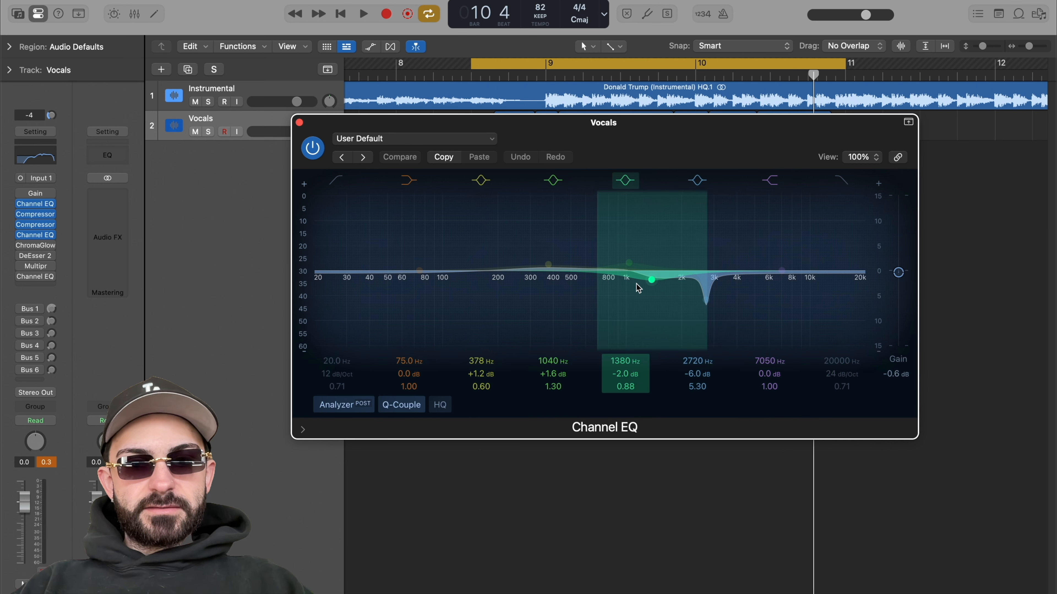
{"action": "left_click_drag", "start_coordinate": [724, 142], "coordinate": [692, 126]}
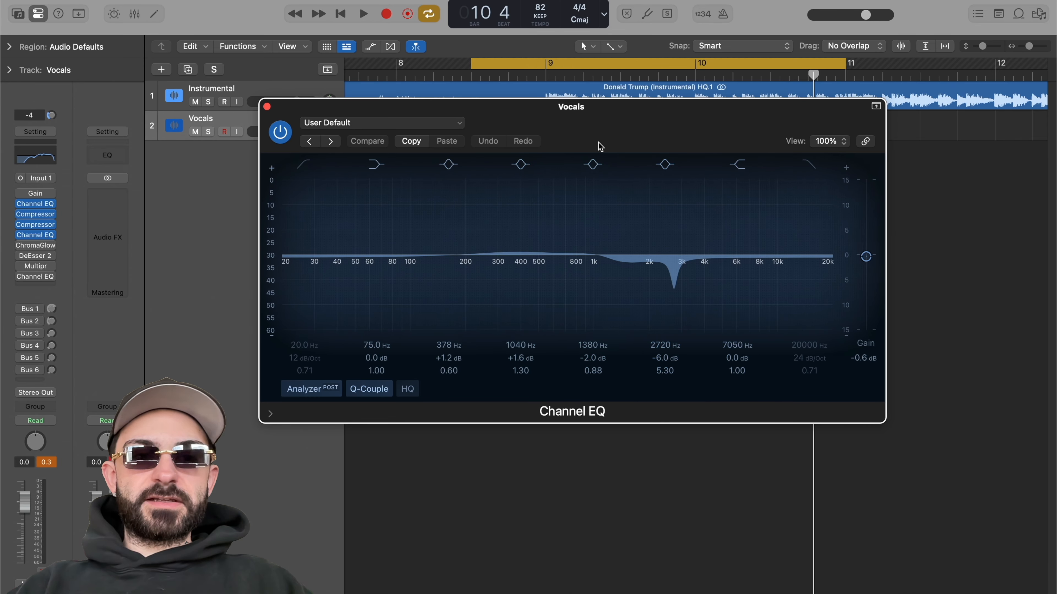
{"action": "key", "text": "space"}
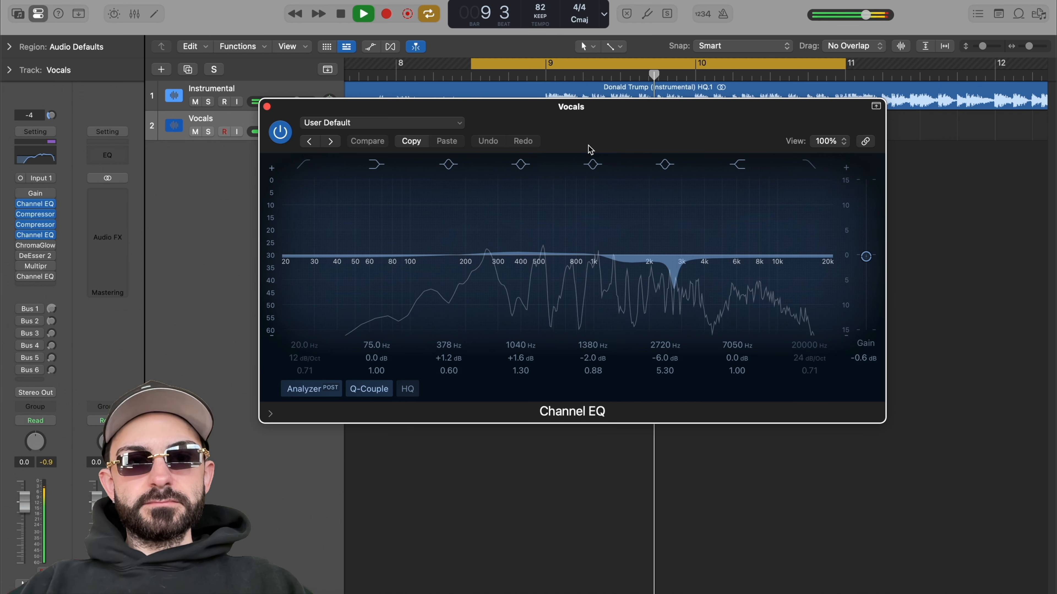
{"action": "key", "text": "space"}
{"action": "left_click", "coordinate": [267, 107]}
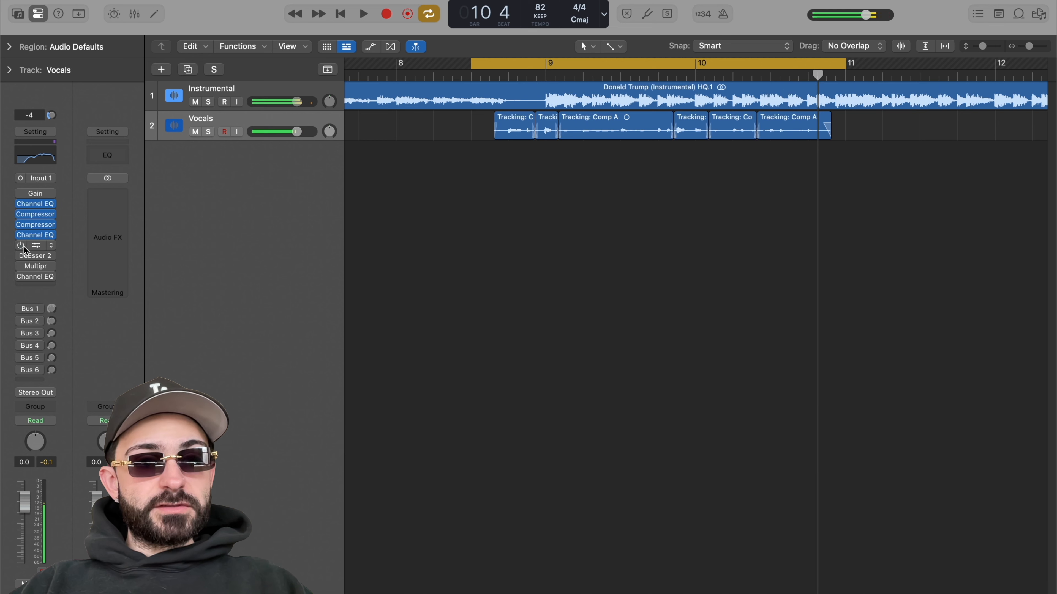
Step: Re-enable the ChromaGlow saturation plugin on the vocals, open it and audition the section
{"action": "left_click", "coordinate": [39, 248]}
{"action": "left_click_drag", "start_coordinate": [663, 156], "coordinate": [635, 137]}
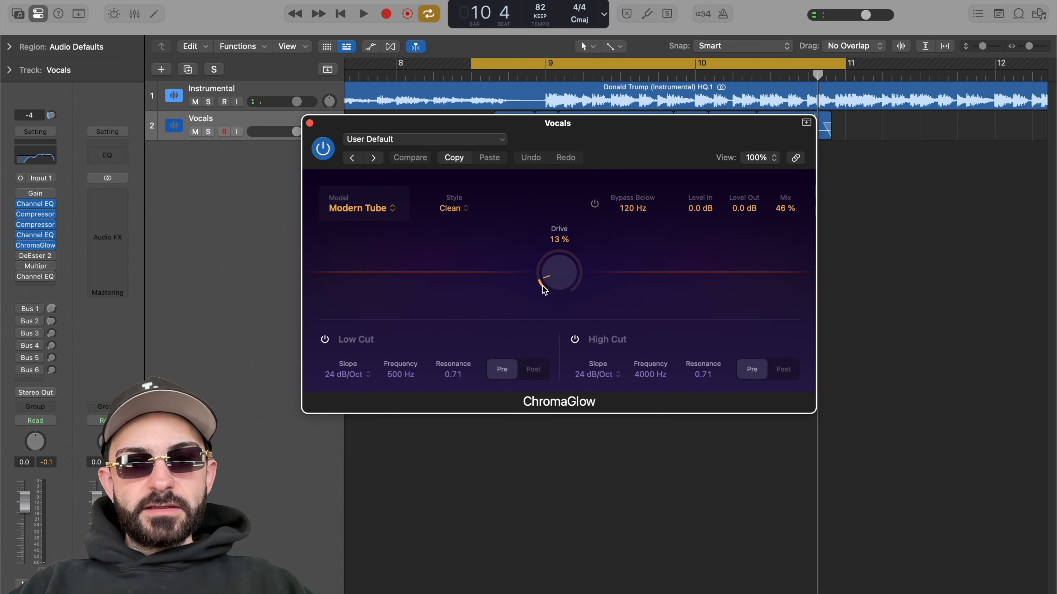
{"action": "left_click_drag", "start_coordinate": [632, 151], "coordinate": [673, 155]}
{"action": "key", "text": "space"}
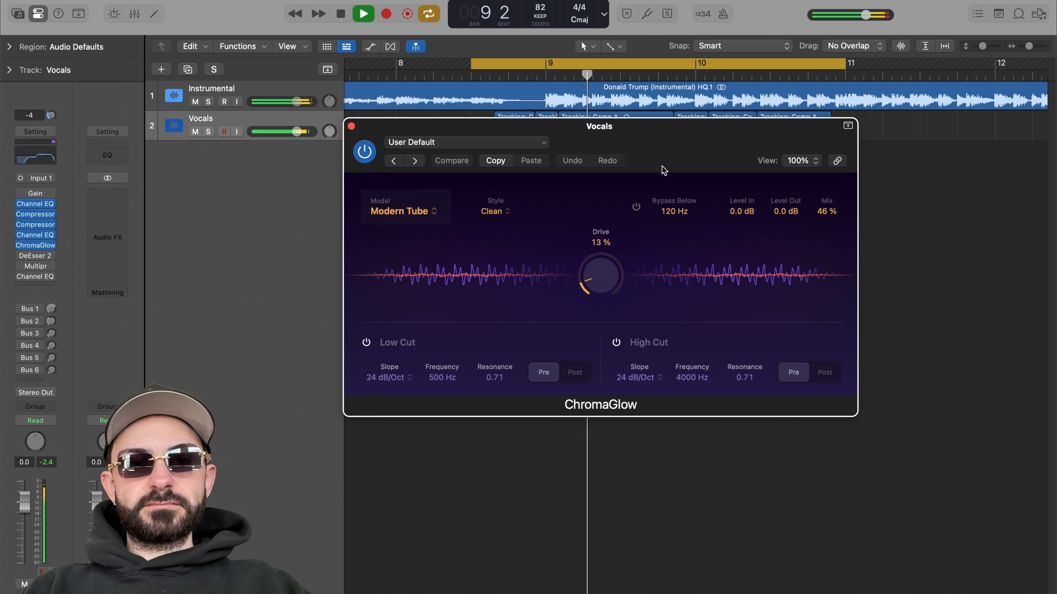
{"action": "left_click", "coordinate": [352, 127]}
{"action": "key", "text": "space"}
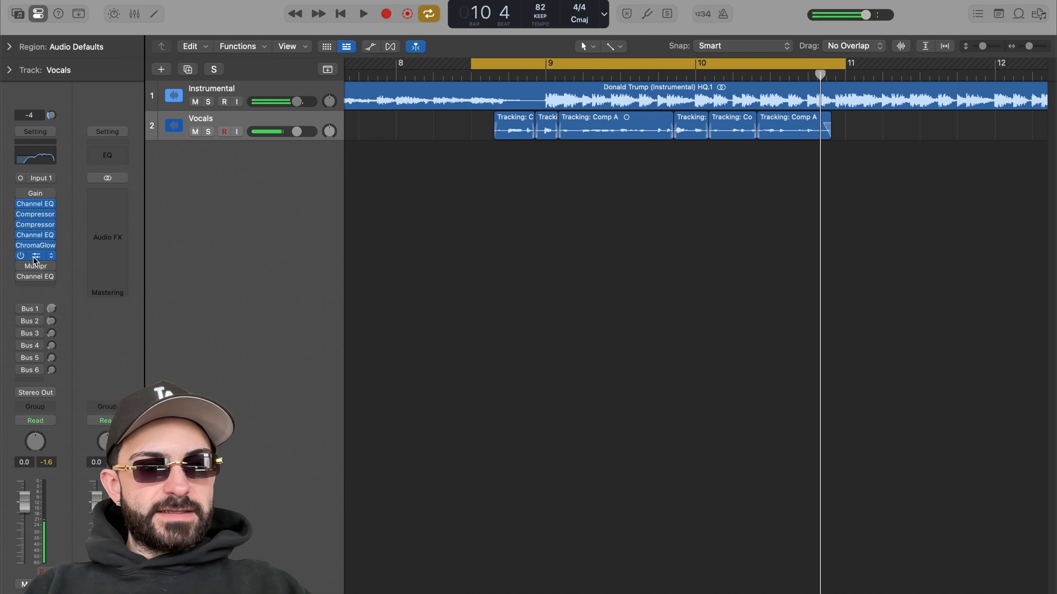
Step: Re-enable the DeEsser 2 plugin on the vocals, open it and audition the section
{"action": "left_click", "coordinate": [35, 257]}
{"action": "left_click_drag", "start_coordinate": [601, 141], "coordinate": [695, 155]}
{"action": "key", "text": "space"}
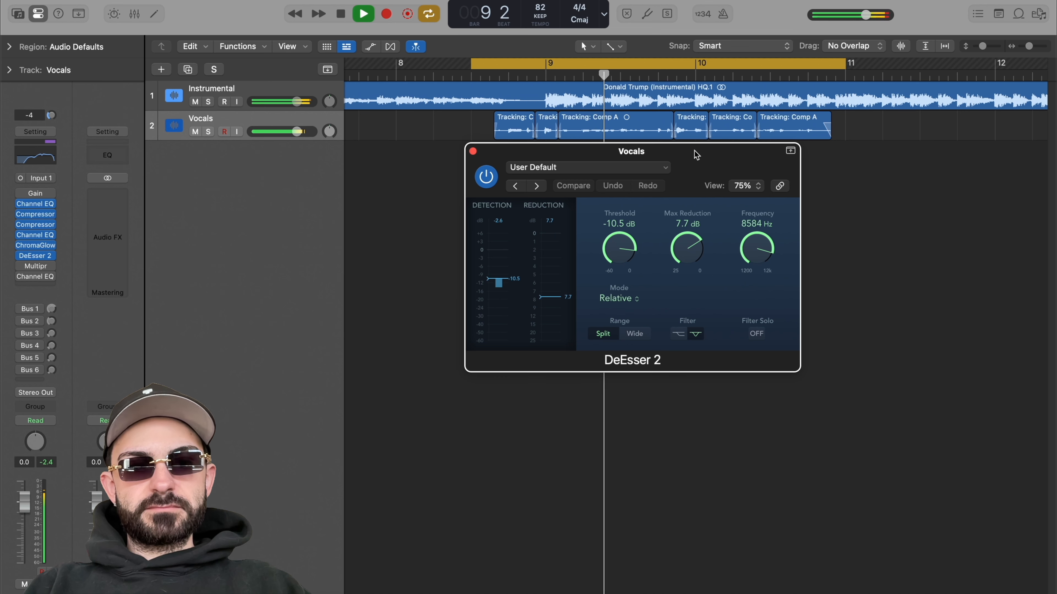
{"action": "key", "text": "space"}
{"action": "left_click", "coordinate": [473, 152]}
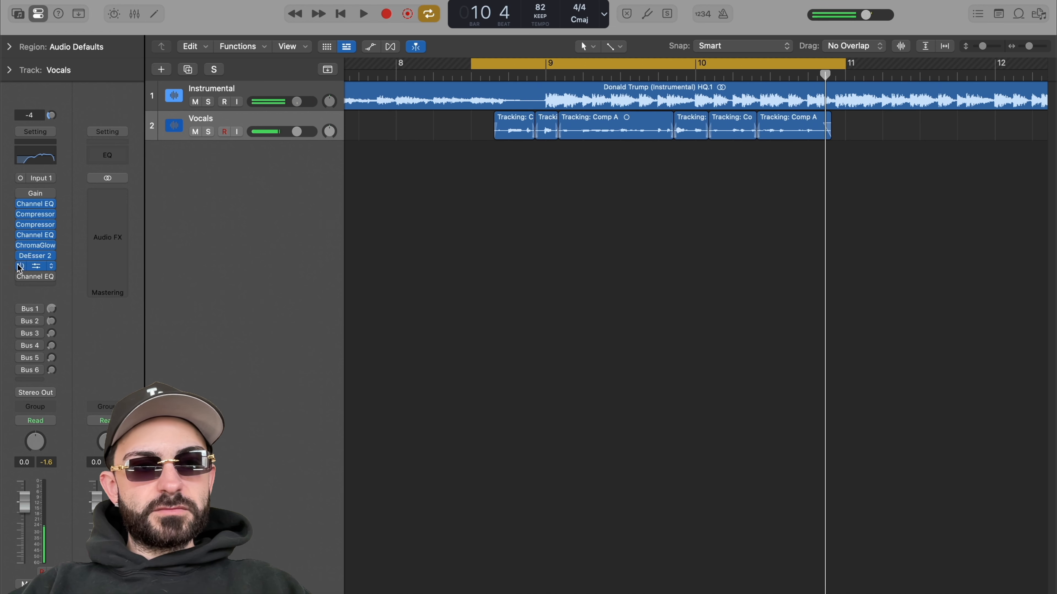
Step: Re-enable the Multipressor on the vocals, open it and audition the section
{"action": "left_click", "coordinate": [33, 266]}
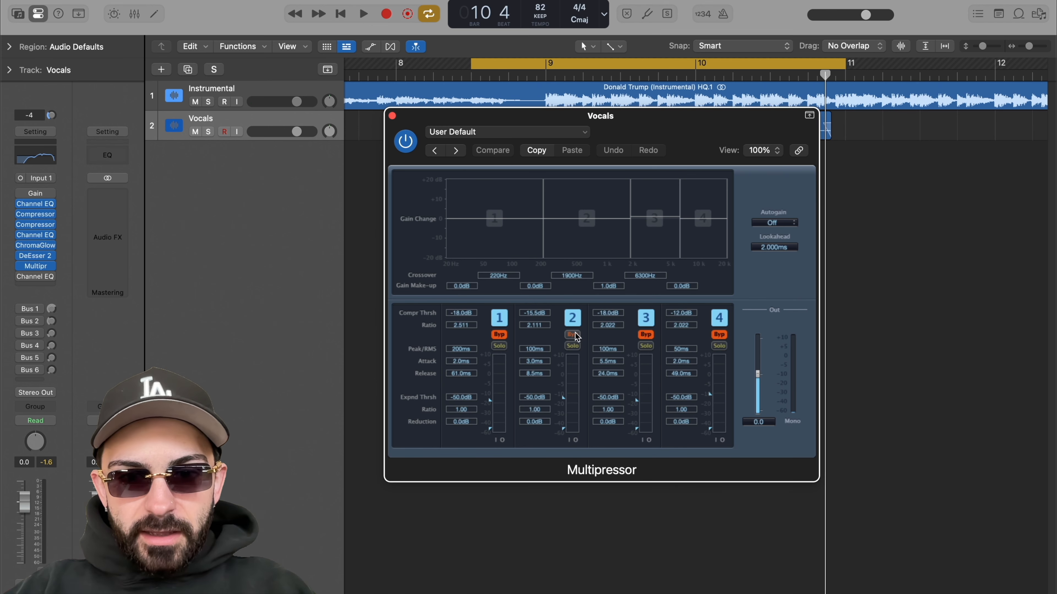
{"action": "left_click_drag", "start_coordinate": [606, 122], "coordinate": [601, 113]}
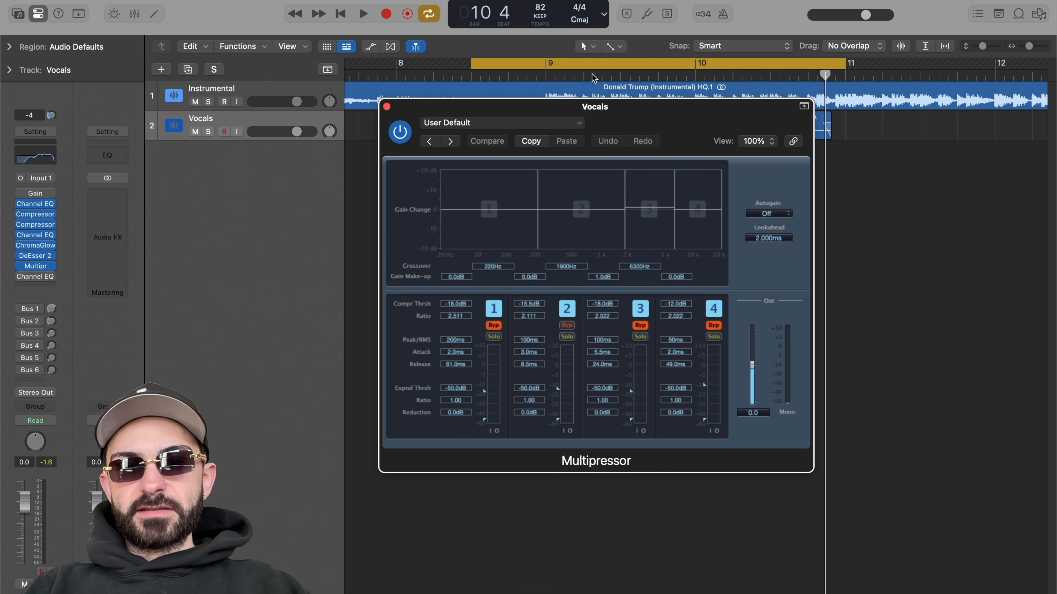
{"action": "left_click_drag", "start_coordinate": [627, 125], "coordinate": [652, 114]}
{"action": "key", "text": "space"}
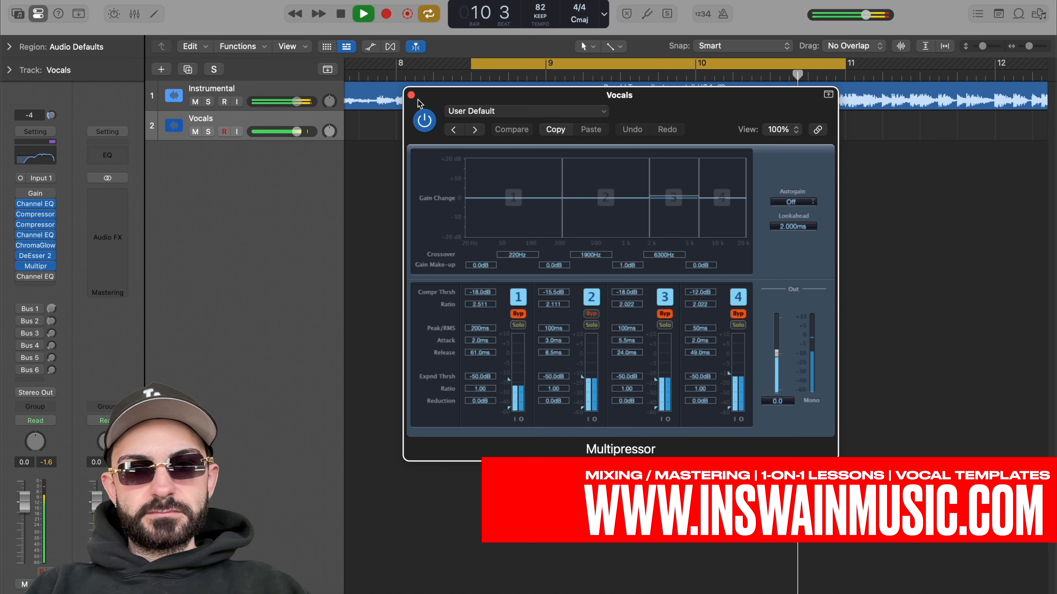
{"action": "key", "text": "space"}
{"action": "key", "text": "v"}
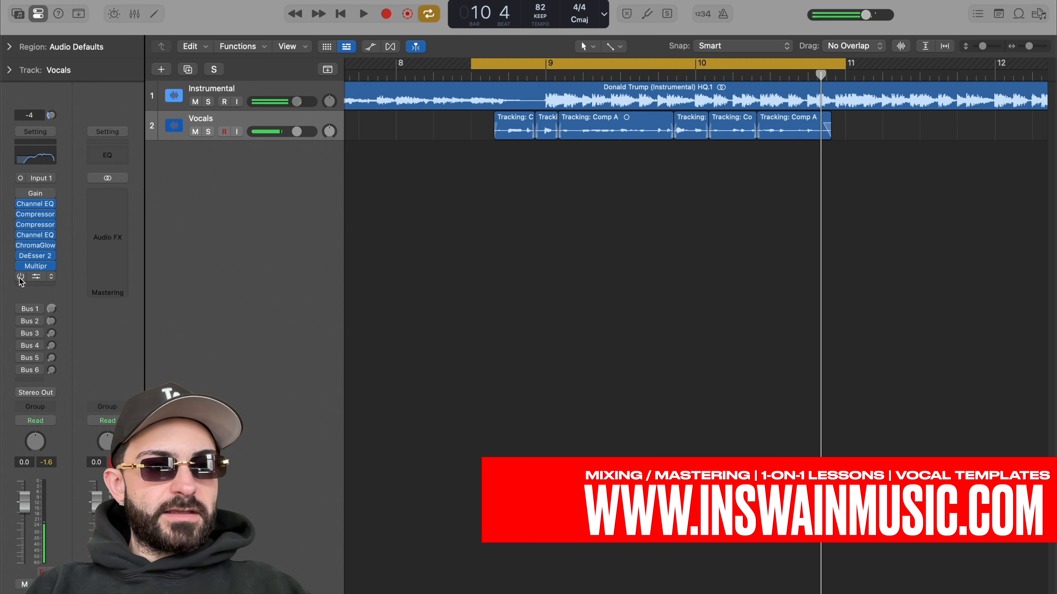
Step: Re-enable the final Channel EQ on the vocals, open it and audition the section
{"action": "left_click", "coordinate": [35, 277]}
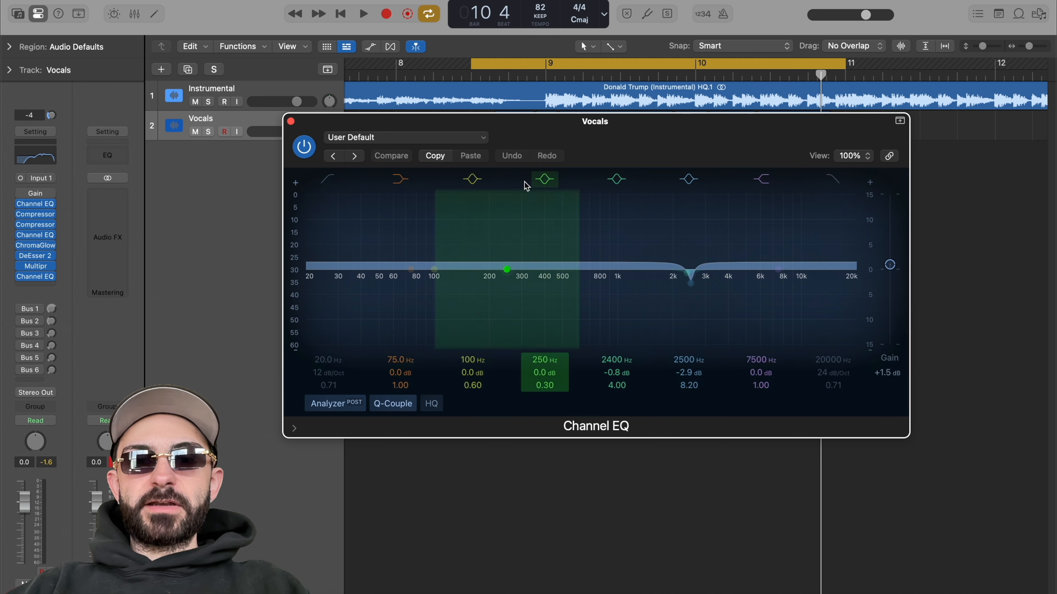
{"action": "left_click_drag", "start_coordinate": [630, 137], "coordinate": [642, 120]}
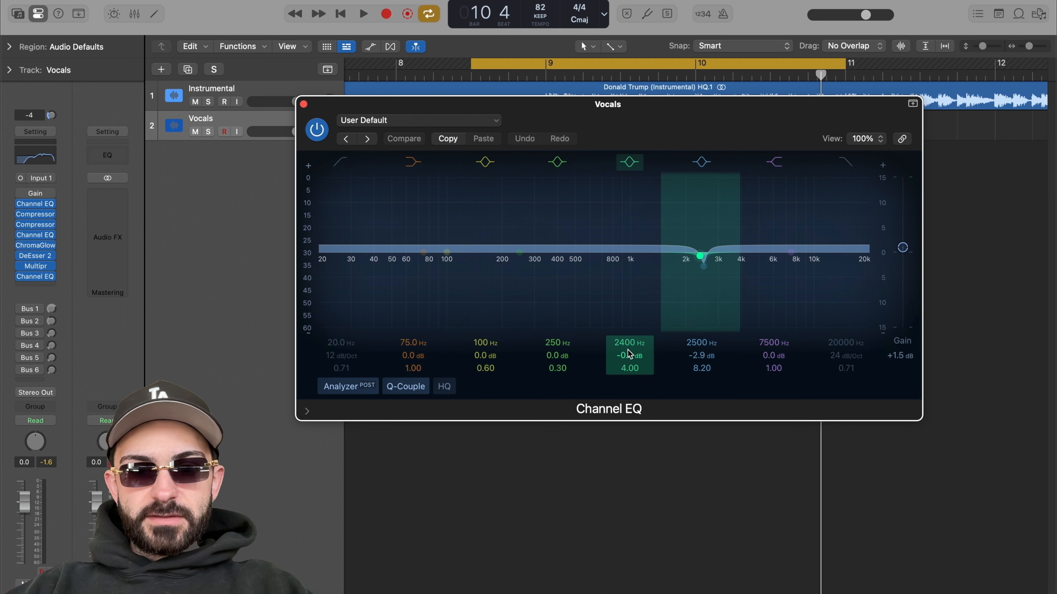
{"action": "left_click_drag", "start_coordinate": [680, 123], "coordinate": [685, 121]}
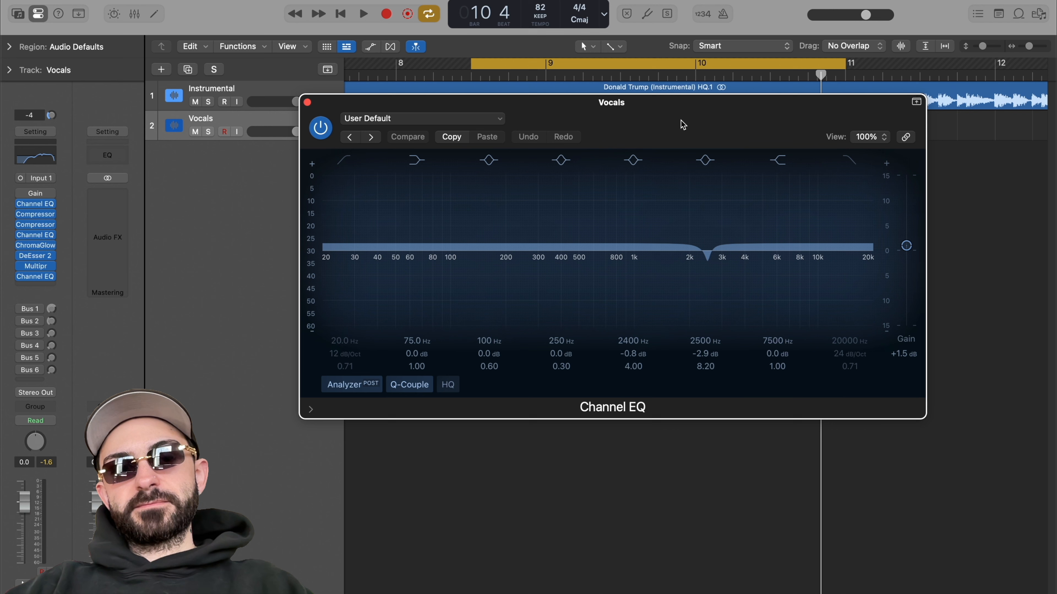
{"action": "key", "text": "space"}
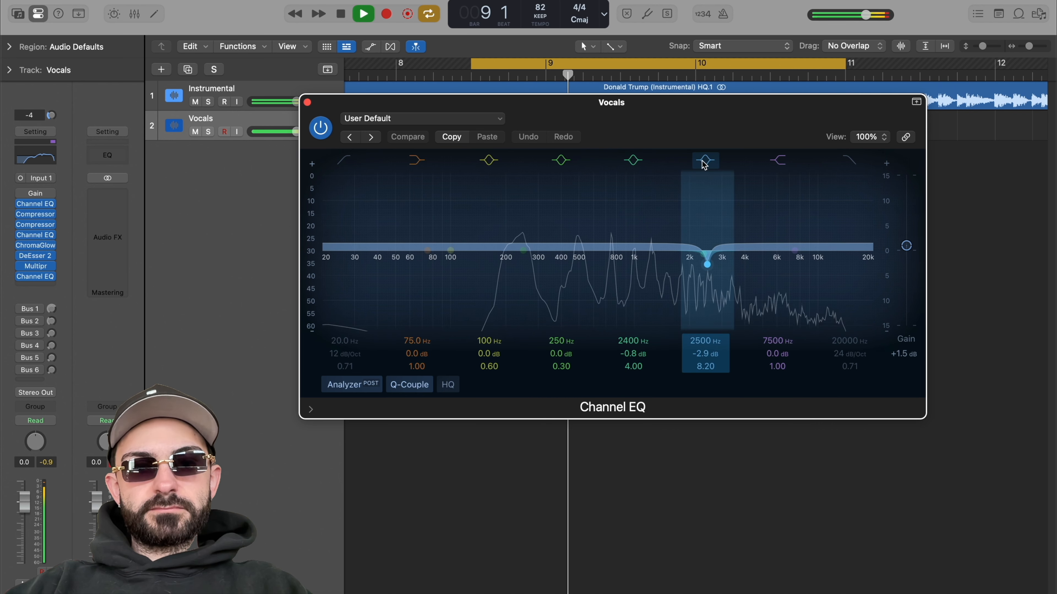
{"action": "left_click", "coordinate": [308, 102]}
{"action": "key", "text": "space"}
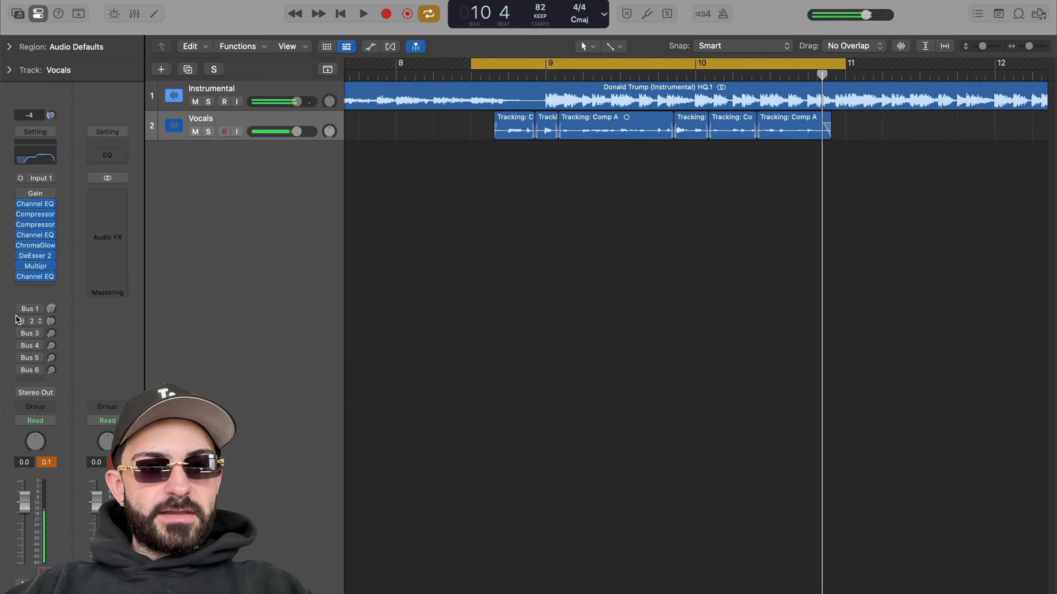
Step: Enable the vocals' Bus 1 send and open the parallel Compressor on the Aux 1 channel
{"action": "left_click", "coordinate": [50, 310]}
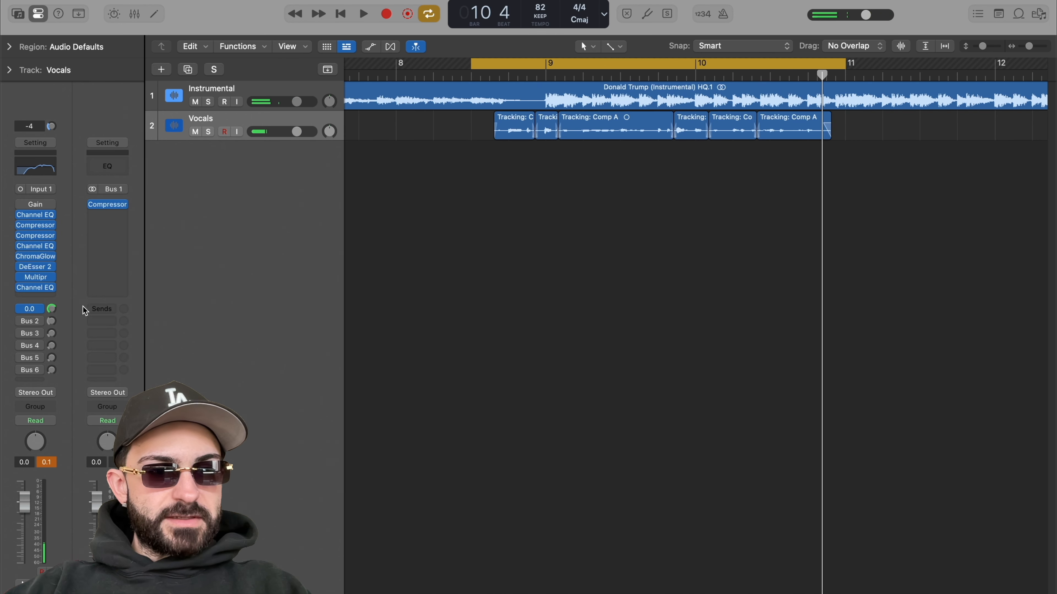
{"action": "left_click", "coordinate": [107, 207]}
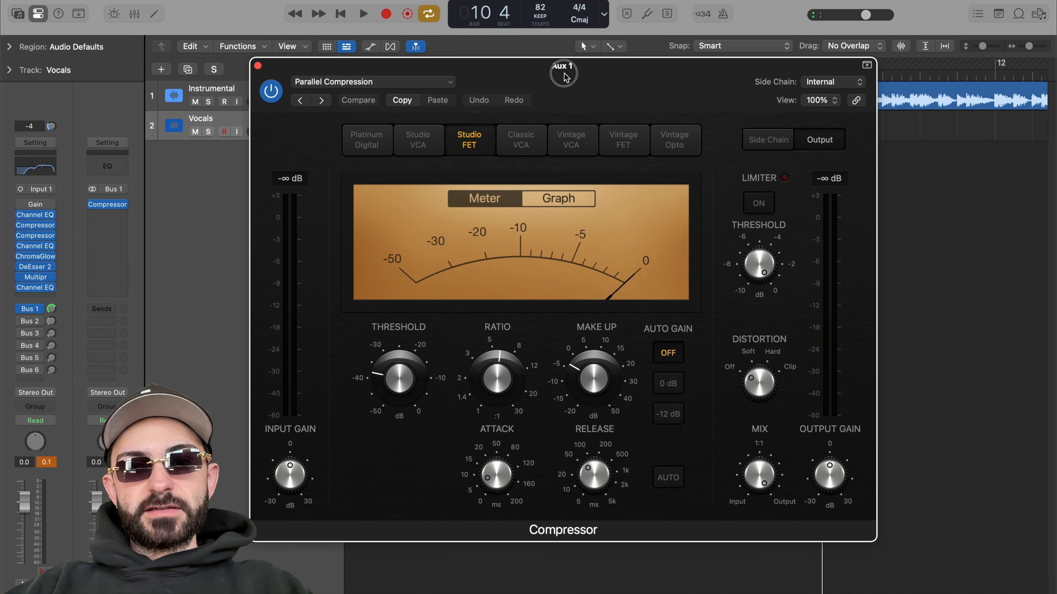